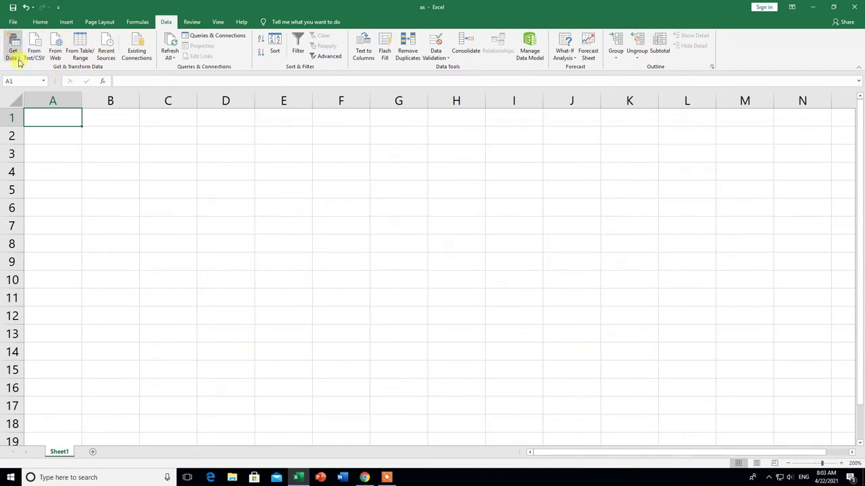
- Browse the Get Data source submenus, start a From Text/CSV import, and minimize Excel to the desktop
click(15, 58)
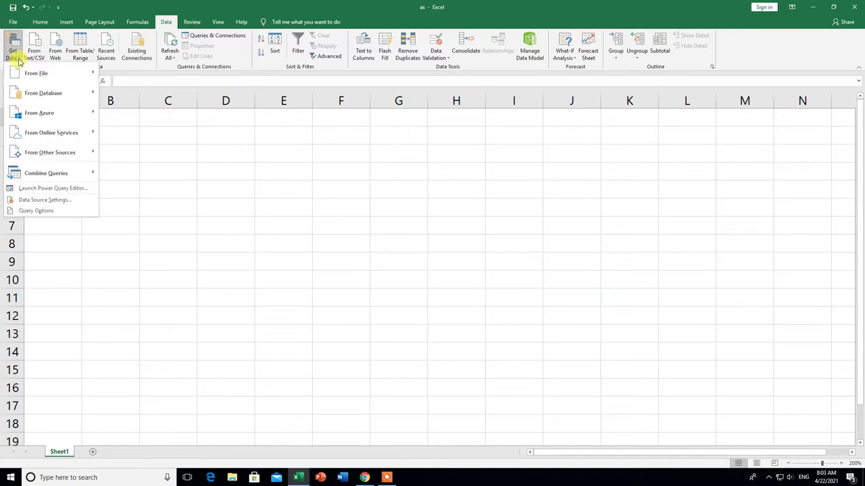
mouse_move(29, 79)
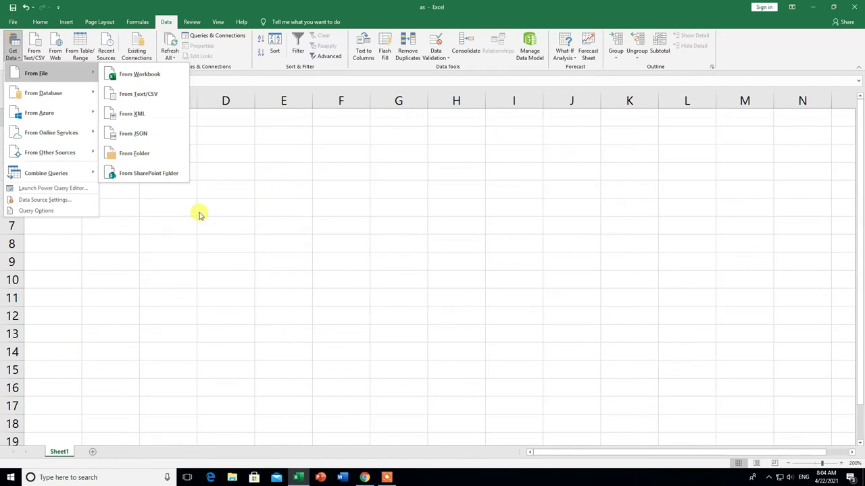
mouse_move(34, 99)
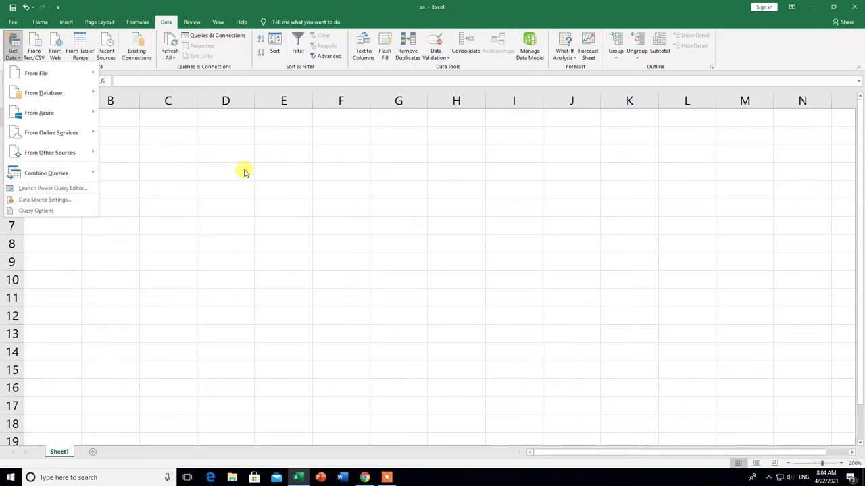
click(226, 155)
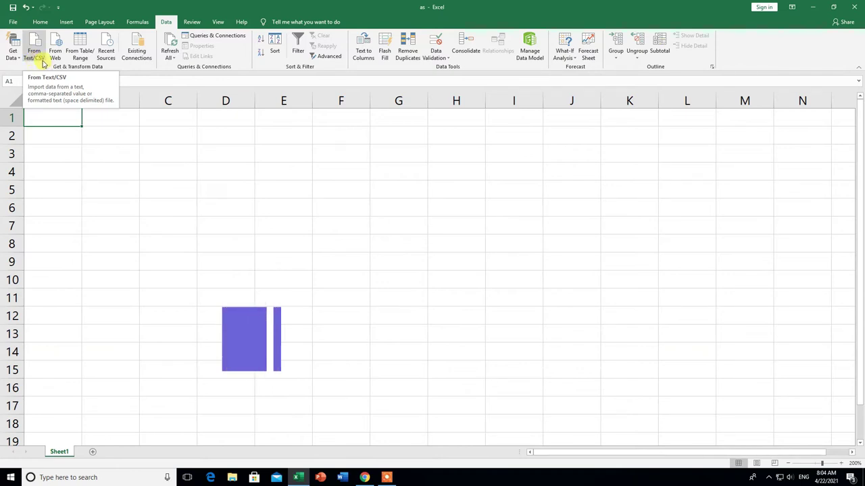
click(35, 58)
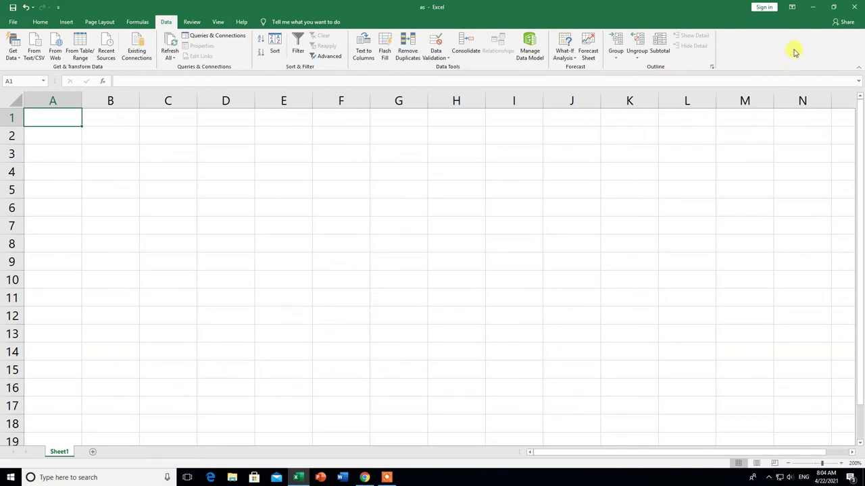
click(814, 8)
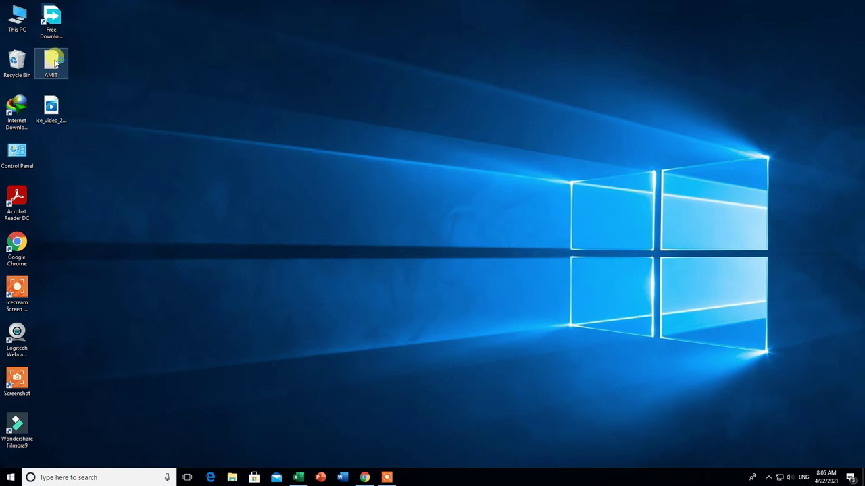
double_click(56, 62)
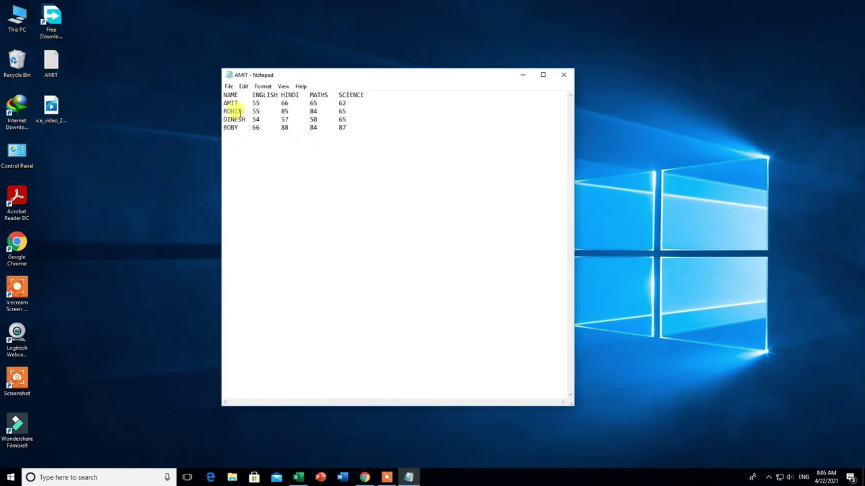
drag(228, 97, 244, 96)
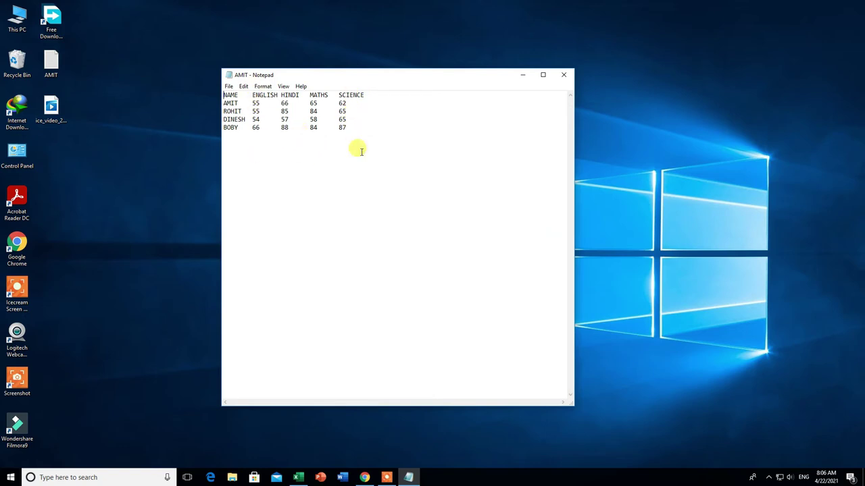
- Close the marks file, restore Excel, and pick AMIT from the Desktop for a From Text/CSV import
click(565, 76)
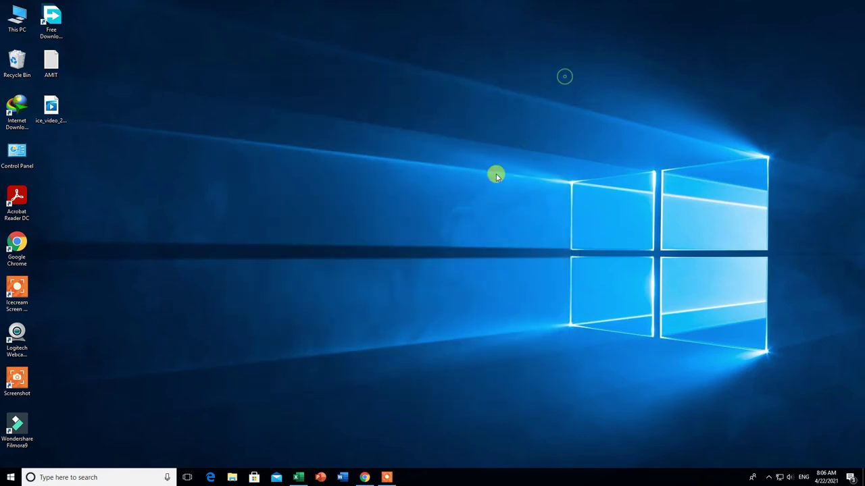
click(301, 477)
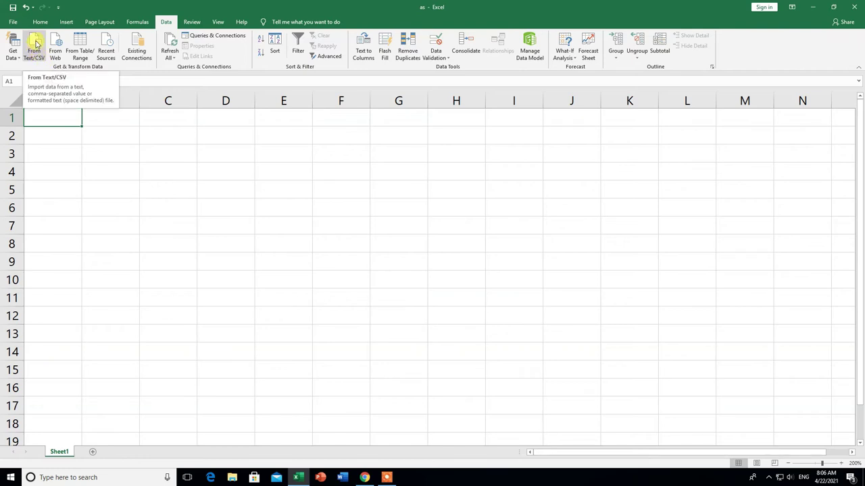
click(36, 43)
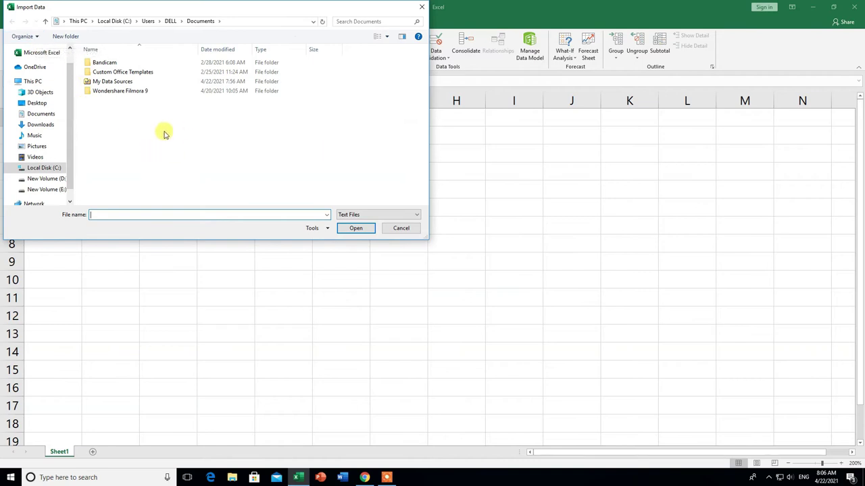
click(37, 102)
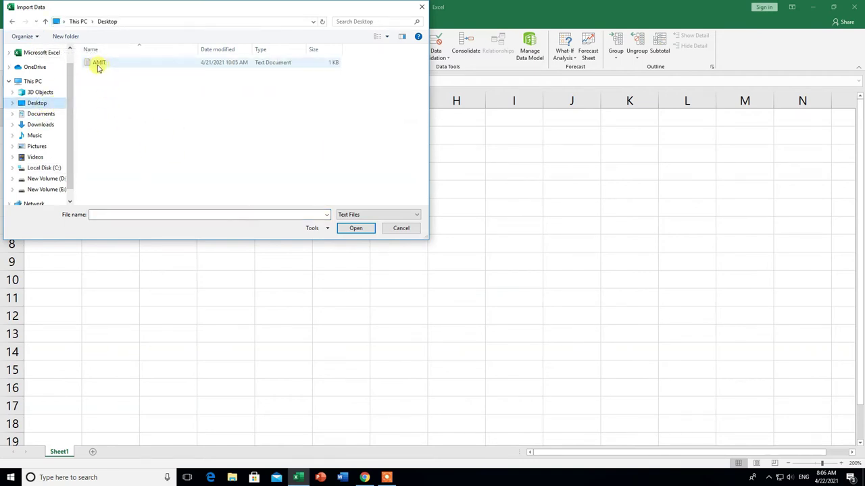
click(105, 66)
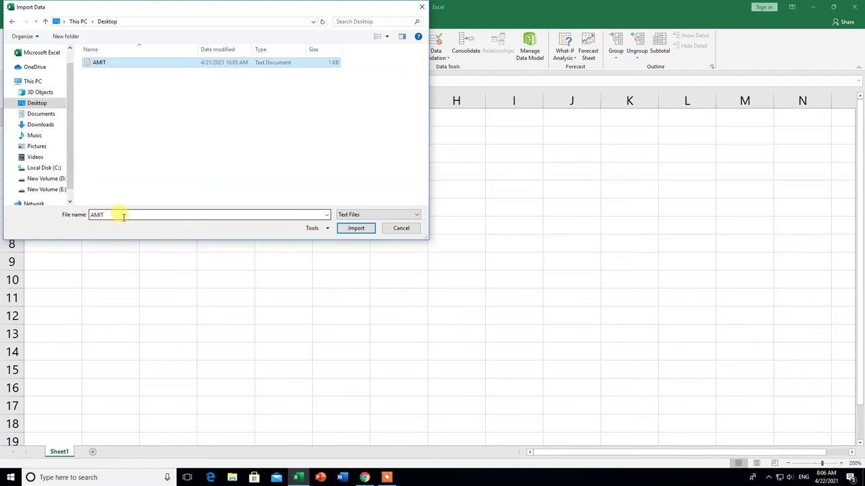
- Import AMIT.txt and load its preview into a new sheet as a four-row query table
click(359, 229)
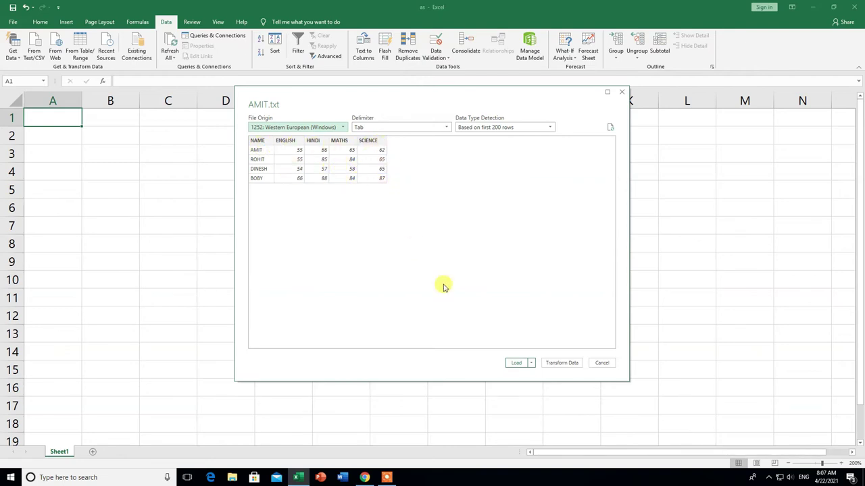
click(517, 363)
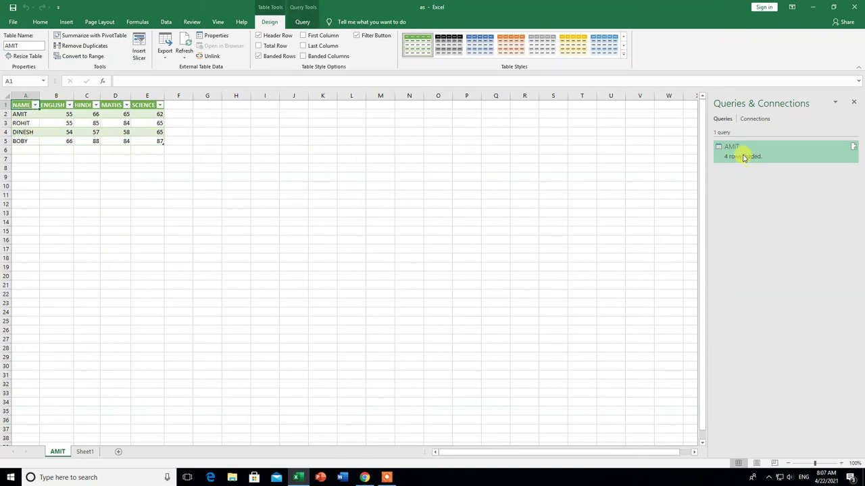
mouse_move(747, 160)
click(35, 106)
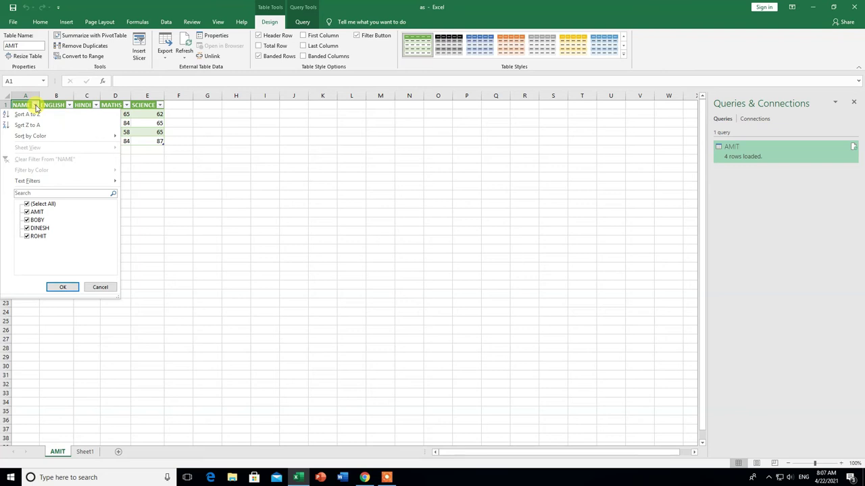
click(27, 205)
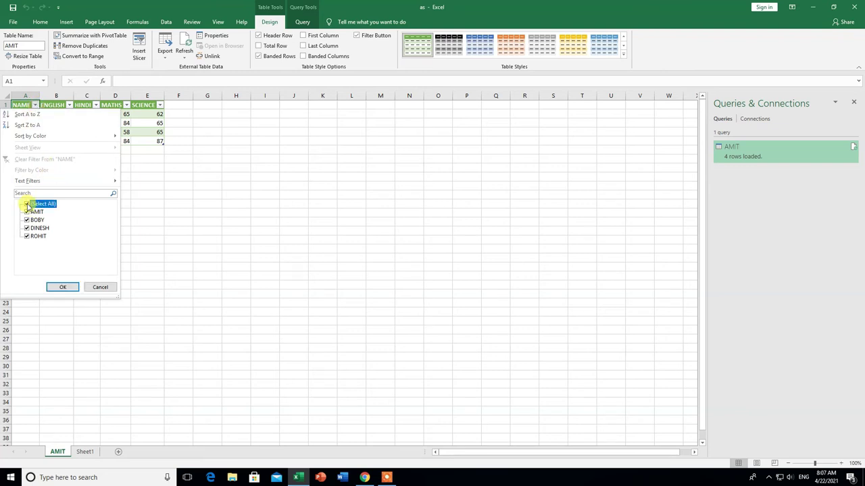
click(28, 213)
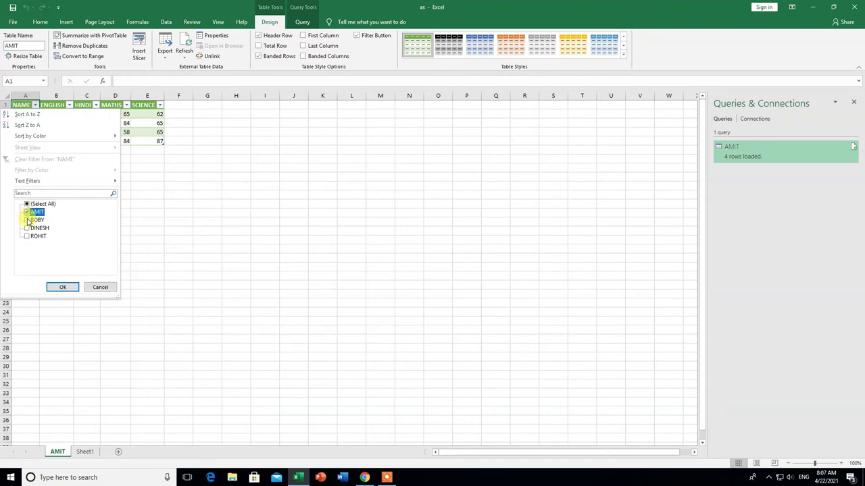
click(27, 221)
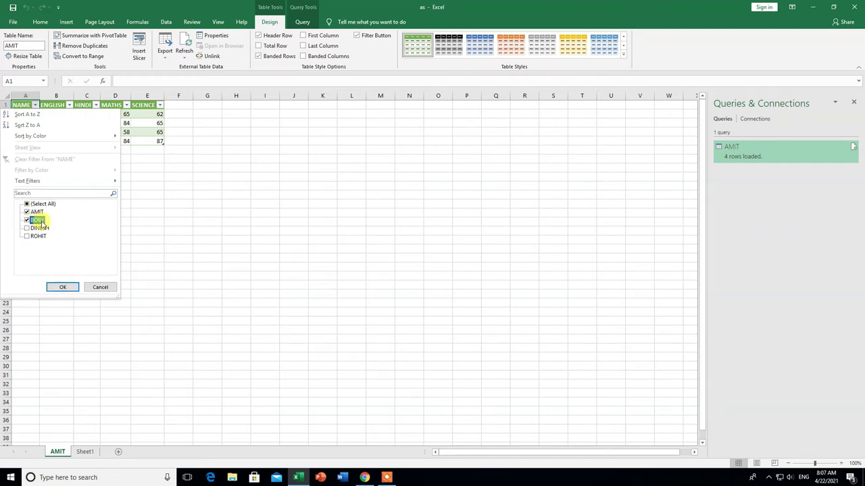
click(62, 287)
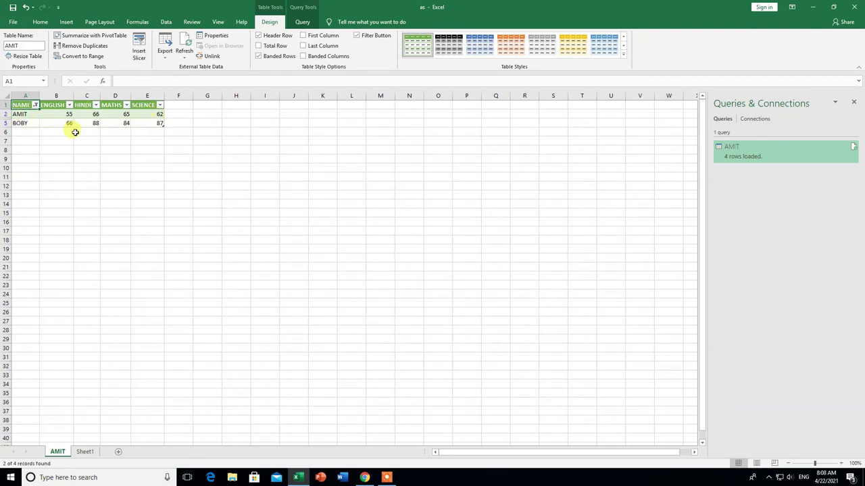
click(34, 105)
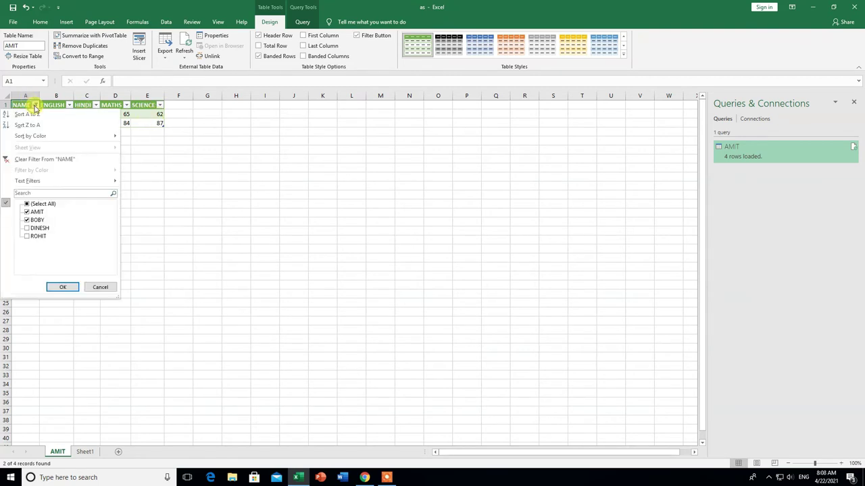
click(28, 204)
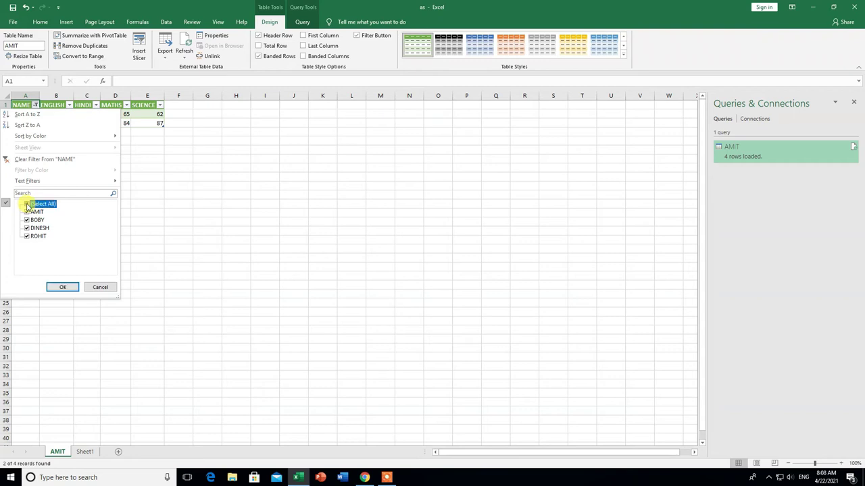
click(62, 288)
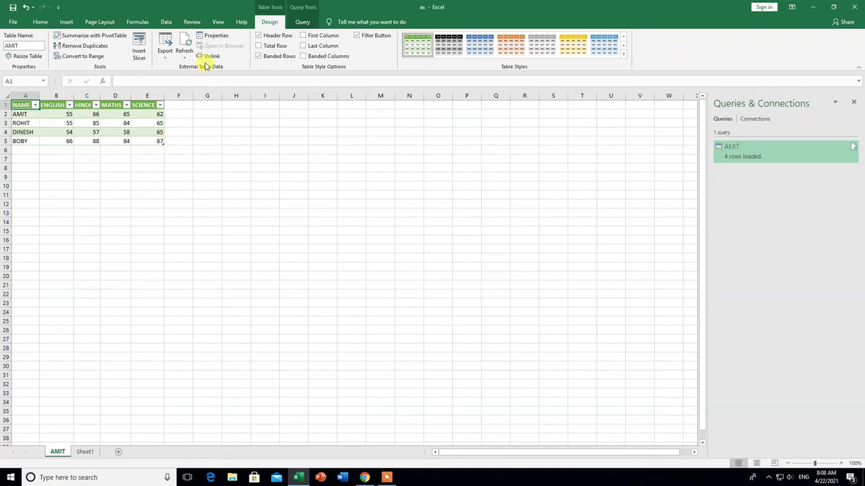
- Start a From Web import, cancel it, and switch to the empty Sheet1
click(168, 23)
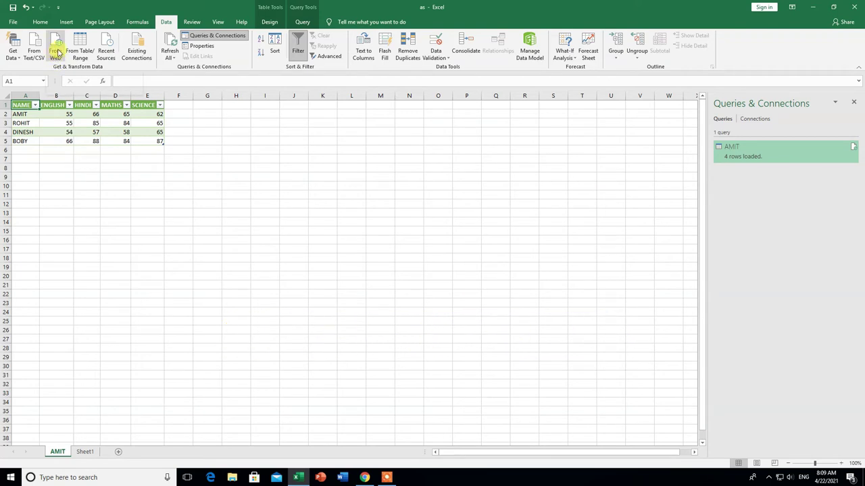
click(58, 53)
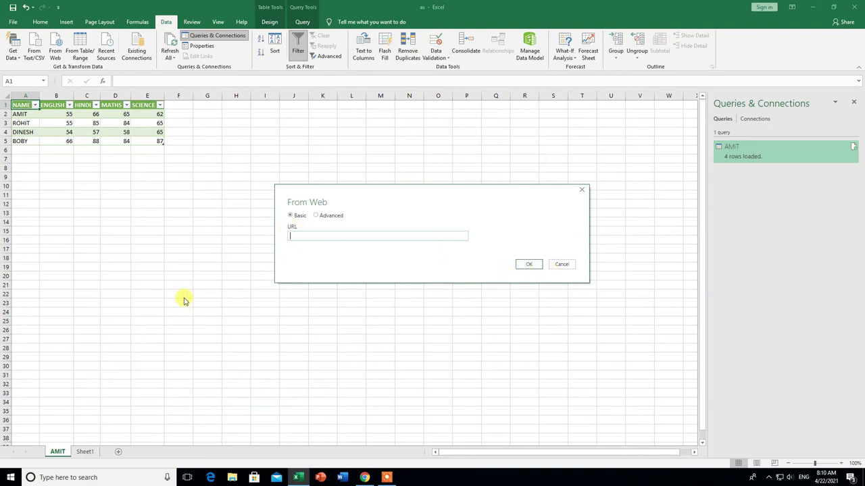
click(560, 267)
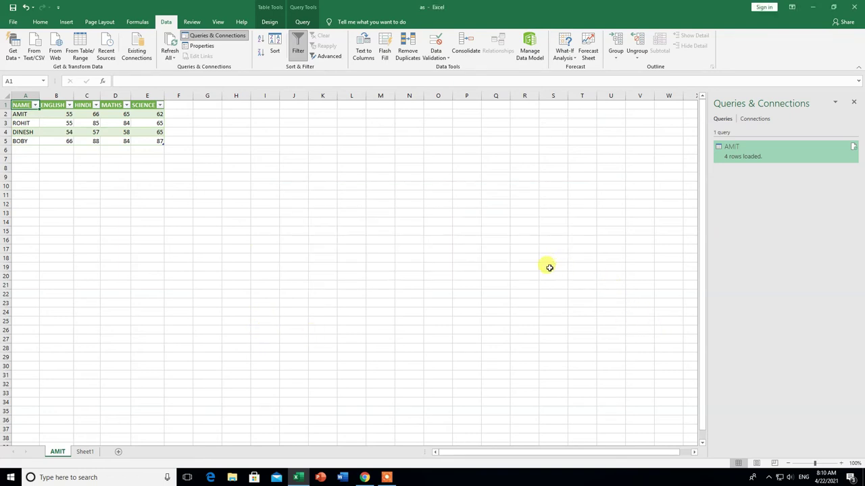
click(87, 451)
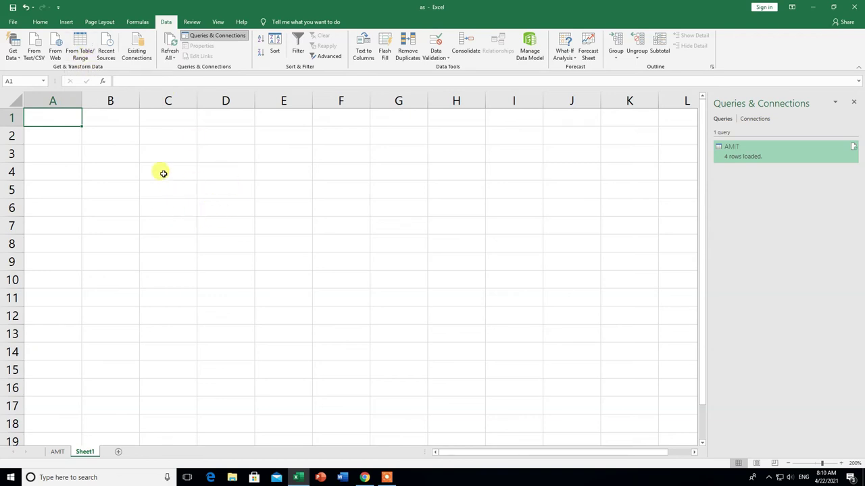
- Minimize Excel and open FORMULATEXT FUNCTION from Documents via This PC
click(816, 7)
double_click(17, 16)
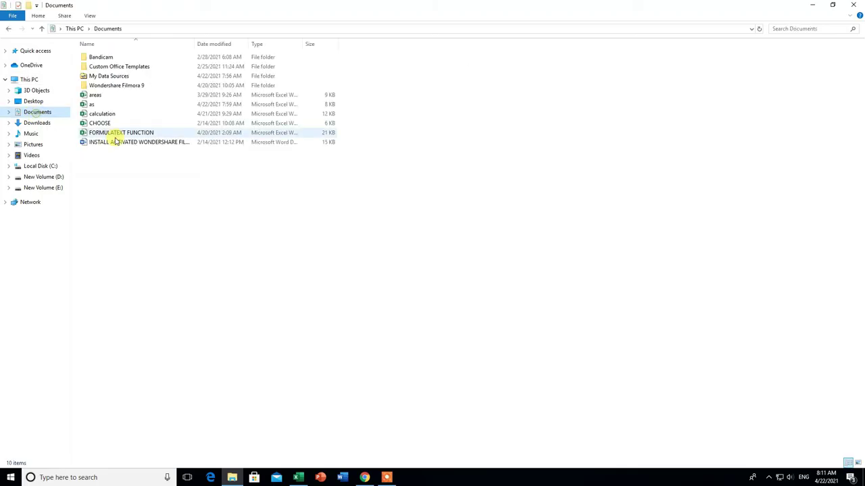
click(99, 123)
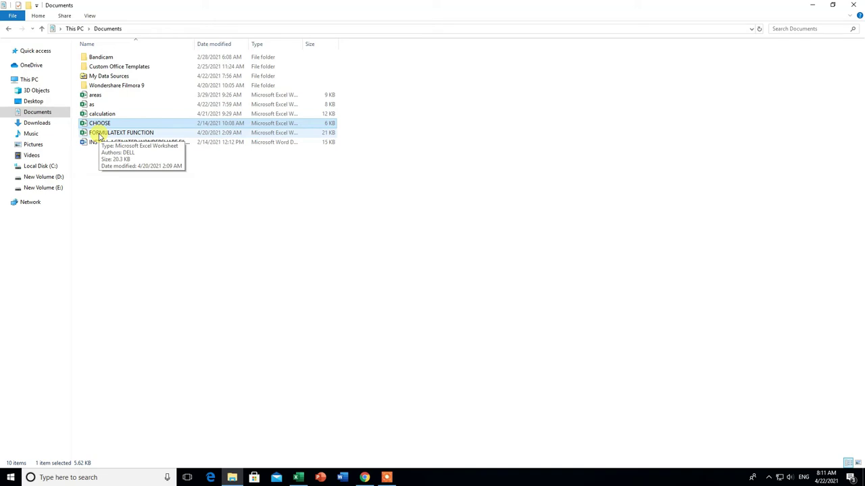
double_click(100, 134)
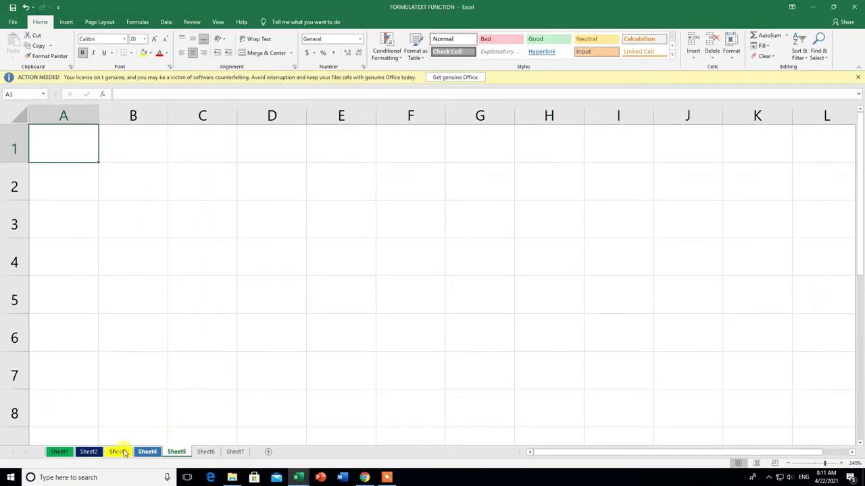
- Copy the A1:G7 marks table on Sheet1 of FORMULATEXT FUNCTION, then minimize that workbook
click(59, 453)
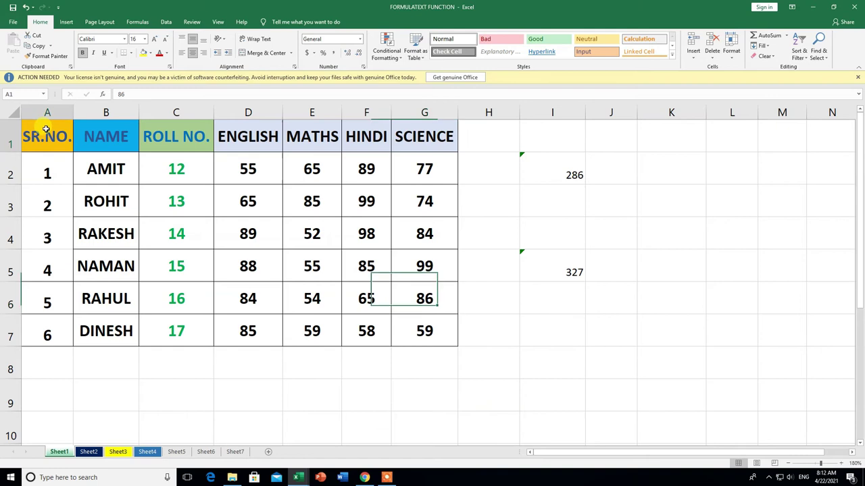
drag(52, 133, 416, 329)
key(ctrl+c)
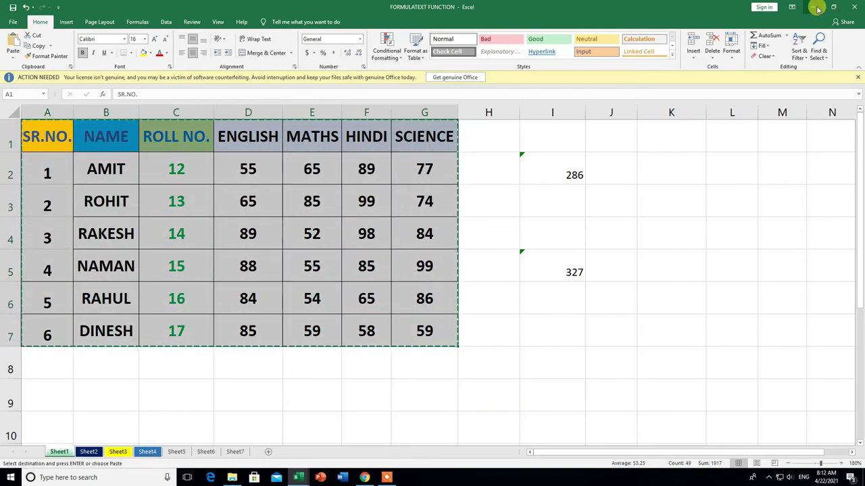
click(813, 7)
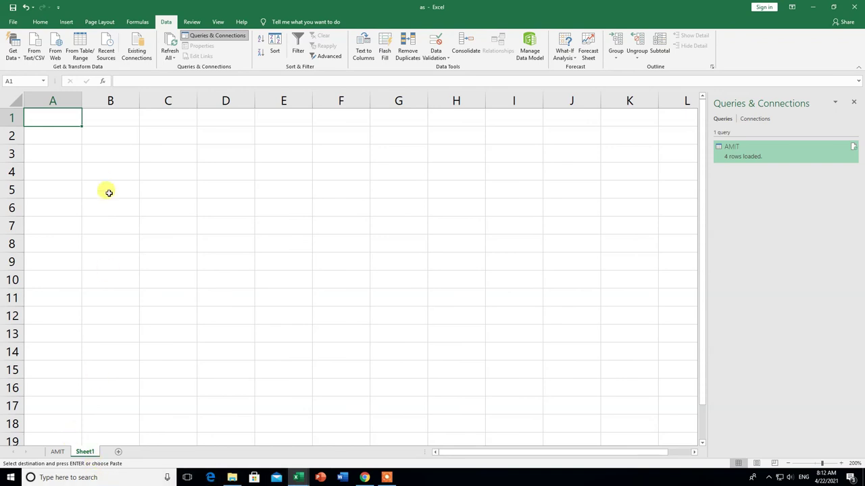
- Paste the marks table at A1 of the as workbook and AutoFit columns A–G
right_click(67, 119)
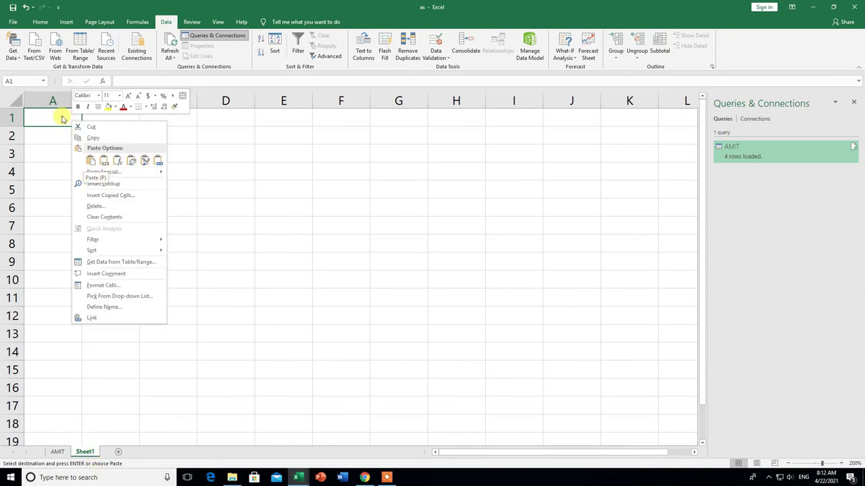
click(90, 162)
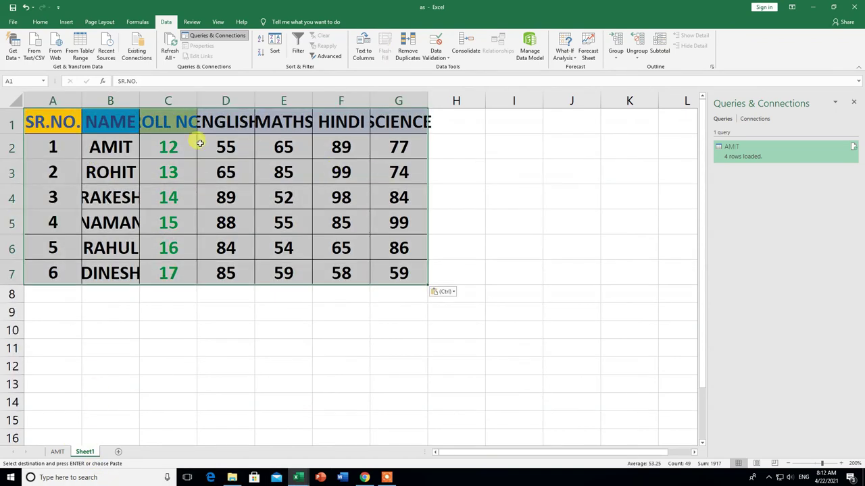
click(48, 23)
click(731, 47)
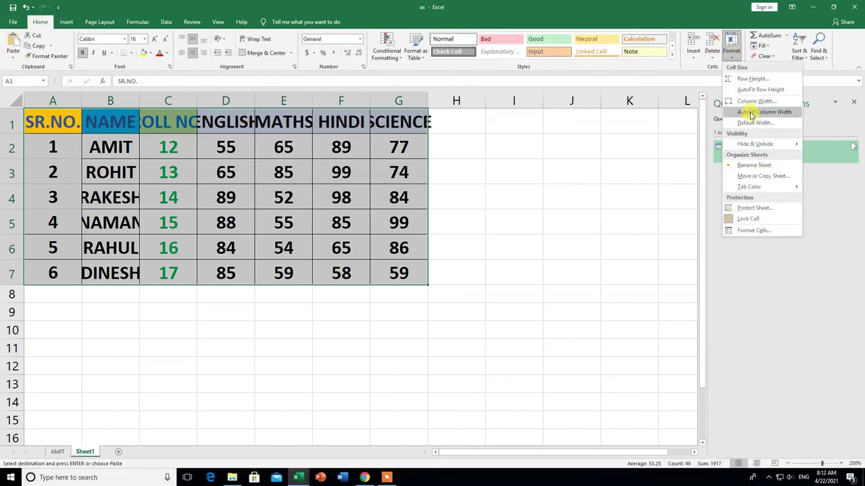
click(752, 112)
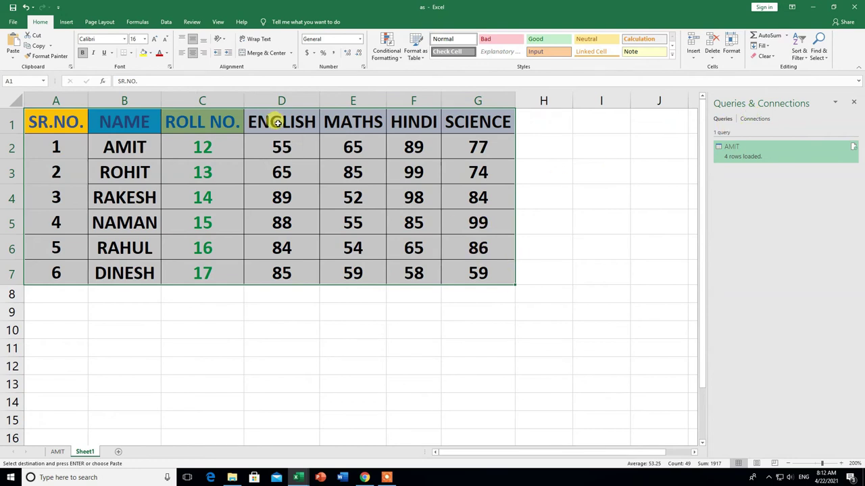
click(560, 218)
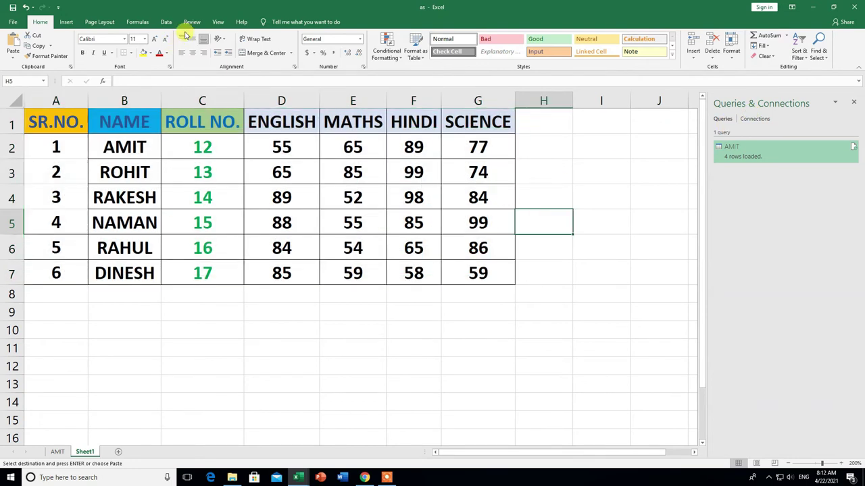
- Use From Table/Range to make a table of $A$1:$C$7 (SR.NO., NAME, ROLL NO.) with headers
click(166, 23)
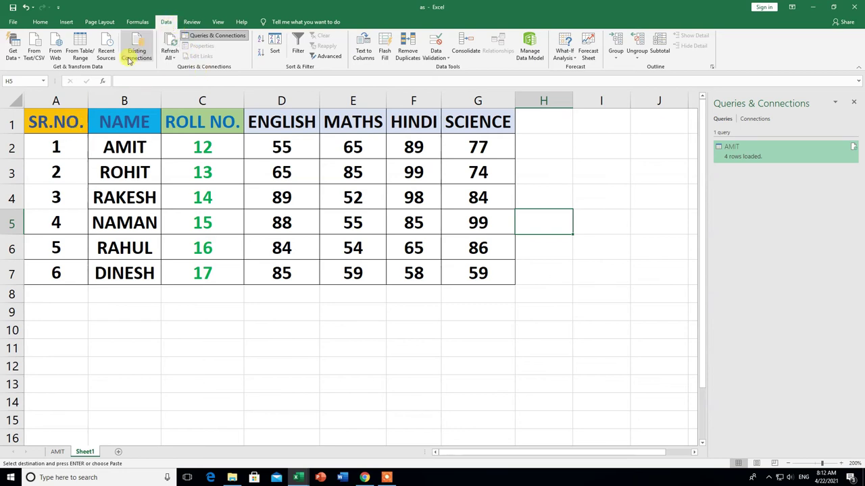
click(82, 46)
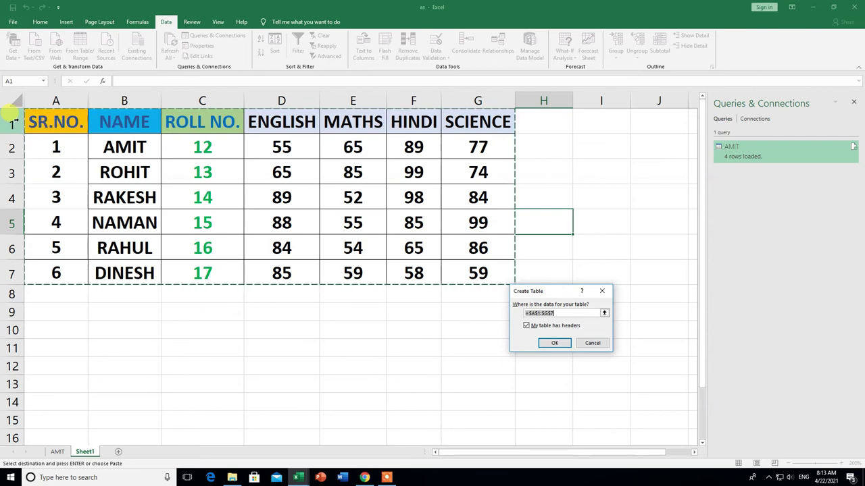
mouse_move(38, 118)
mouse_down()
mouse_move(201, 261)
mouse_move(200, 270)
mouse_up()
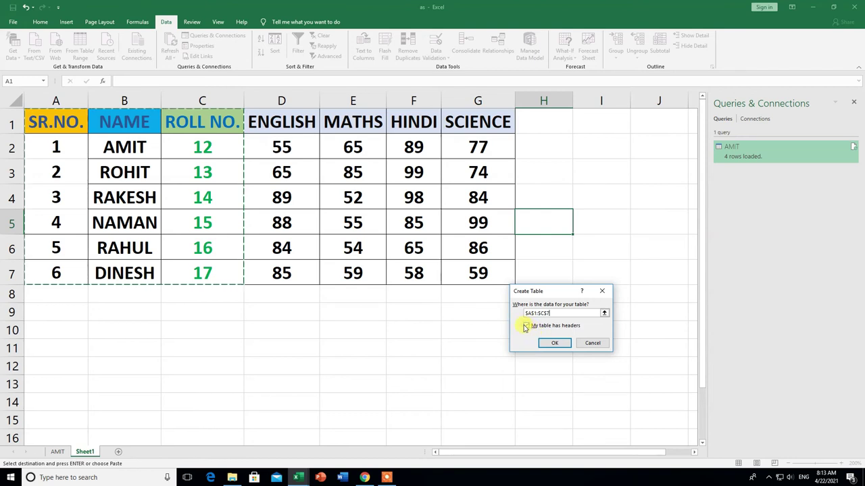
click(555, 343)
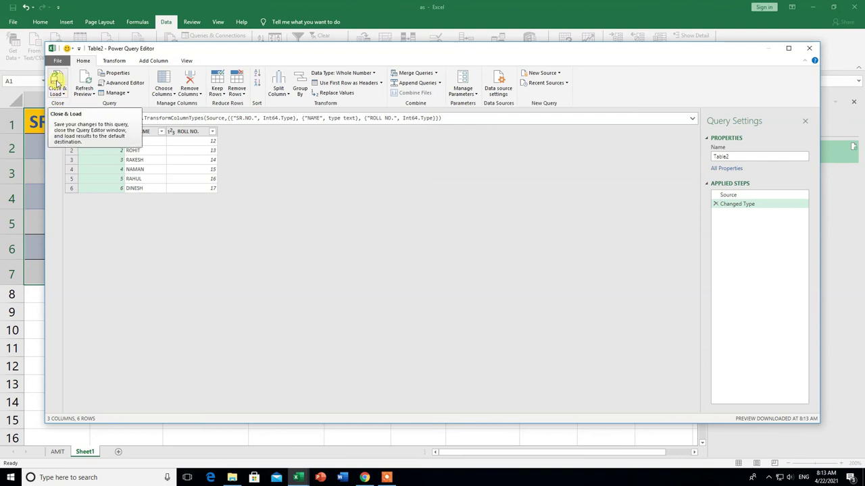
- Close & Load the Table2 query so its six students land on a new Table2 sheet
click(57, 81)
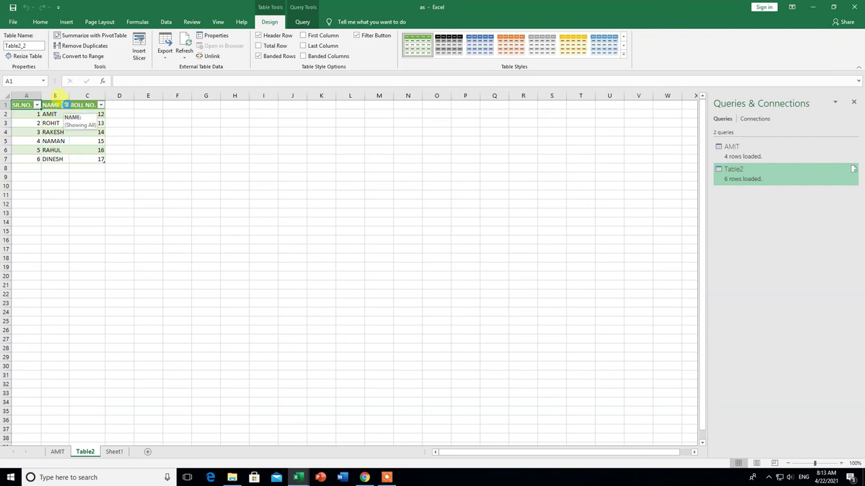
click(65, 105)
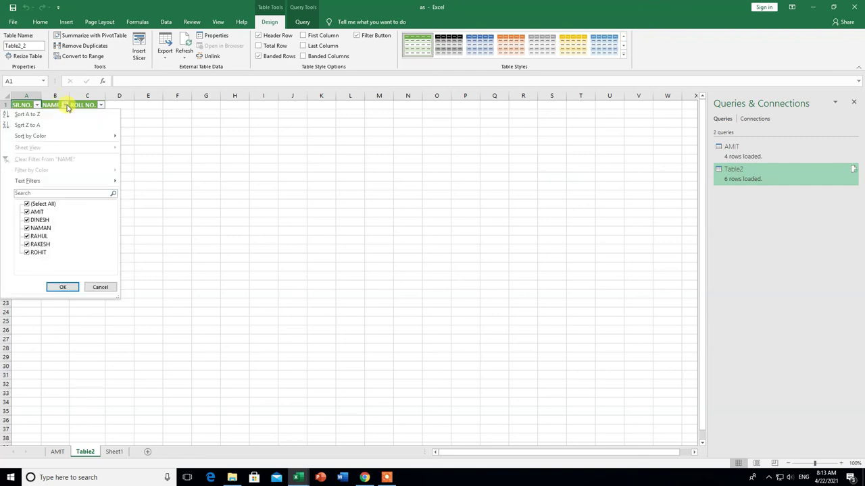
click(27, 204)
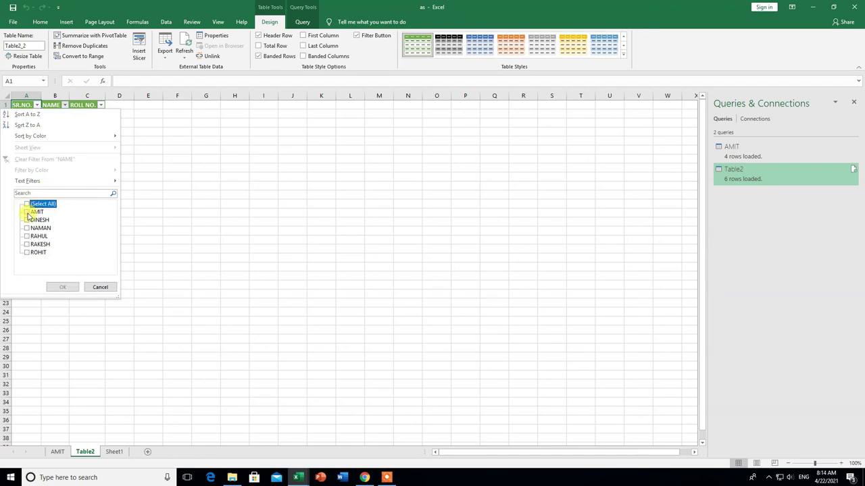
click(27, 212)
click(27, 220)
click(27, 229)
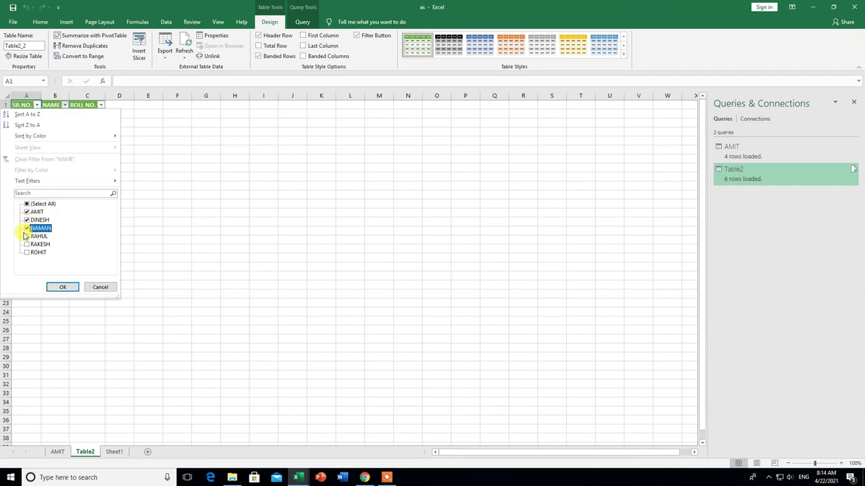
click(63, 287)
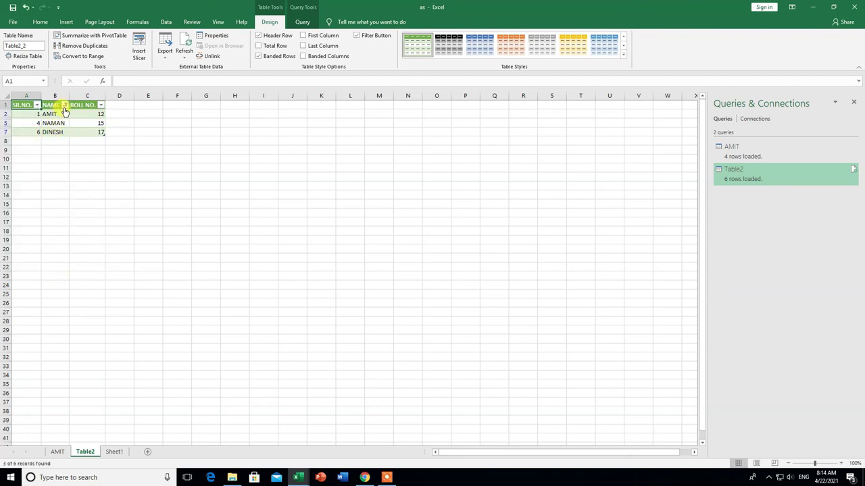
click(65, 106)
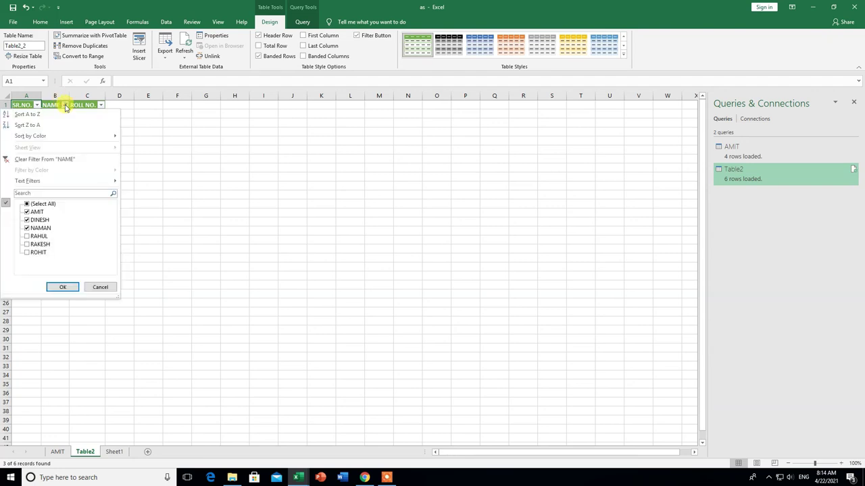
click(27, 204)
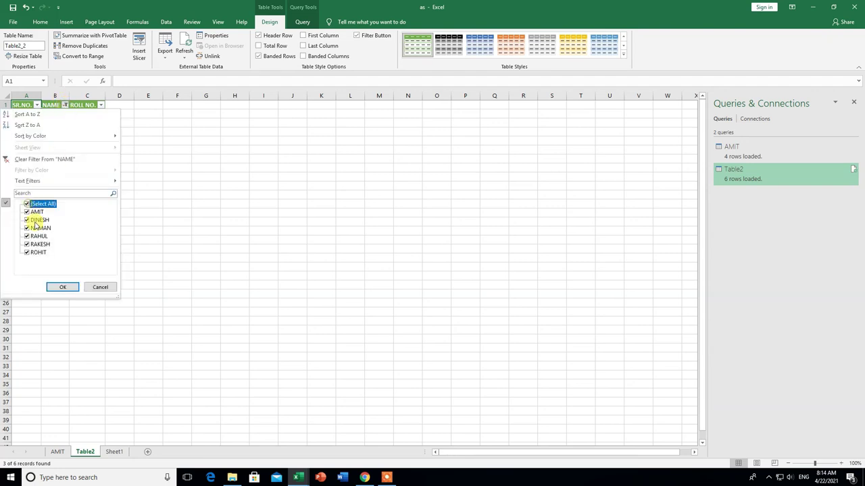
click(64, 288)
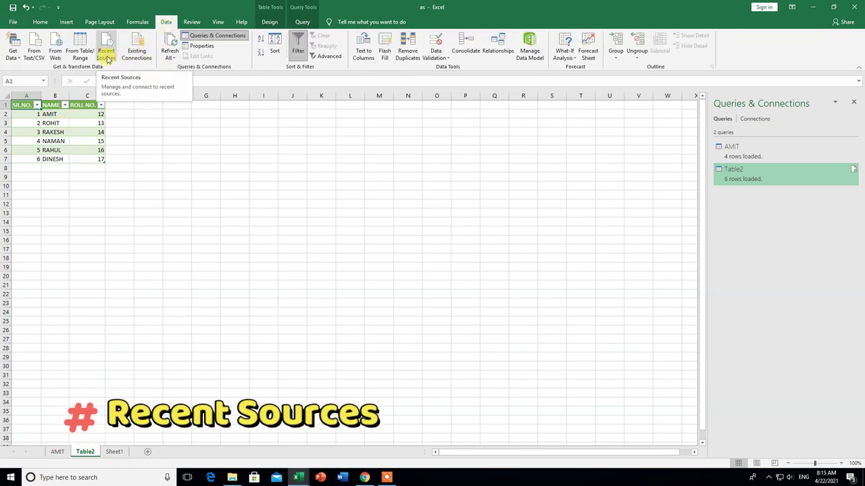
- View the Recent Sources list, close it, and insert an empty Sheet2 after Table2
click(115, 59)
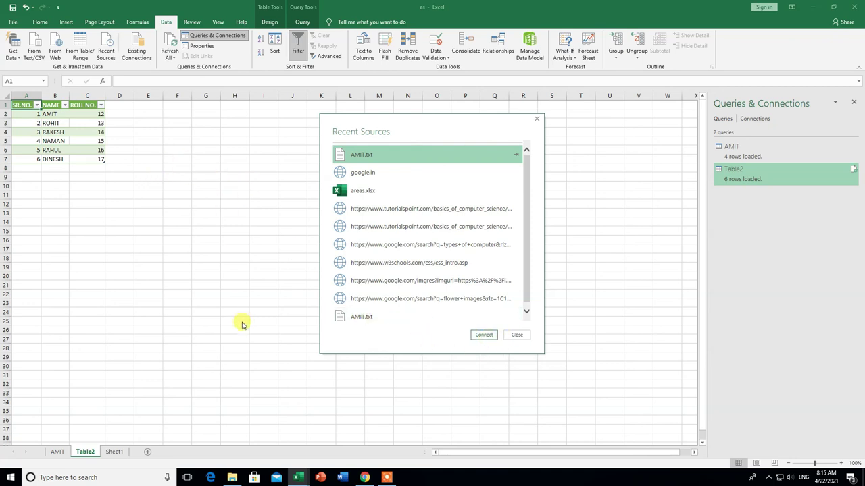
click(518, 336)
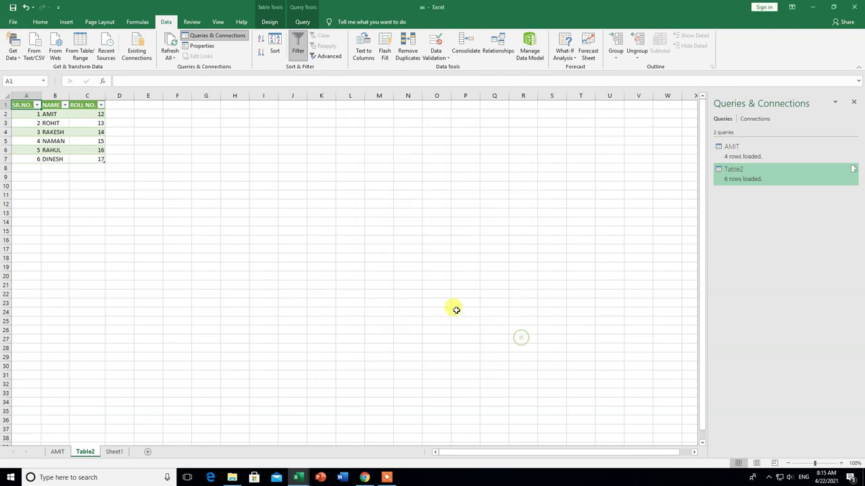
click(143, 451)
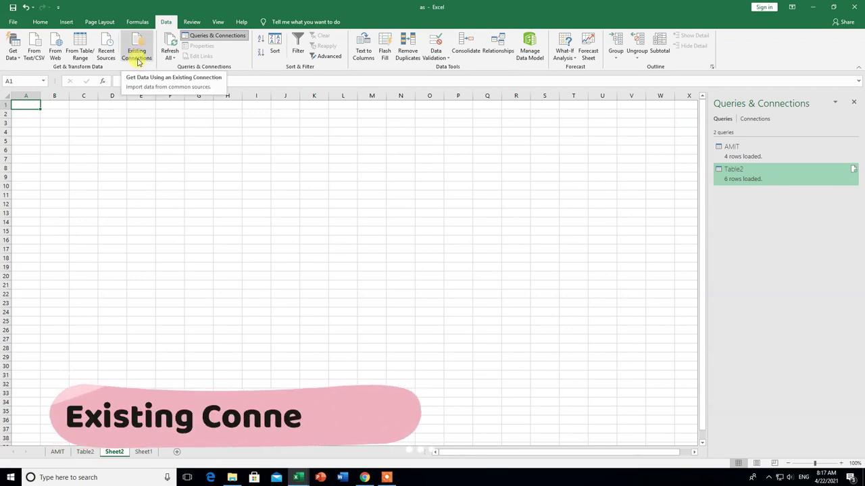
- Open the Query - AMIT connection from Existing Connections for import into Sheet2
click(137, 57)
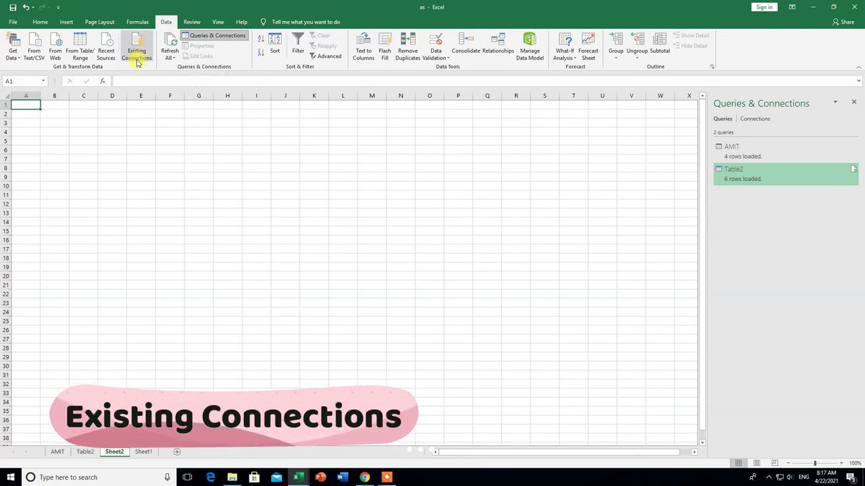
click(142, 58)
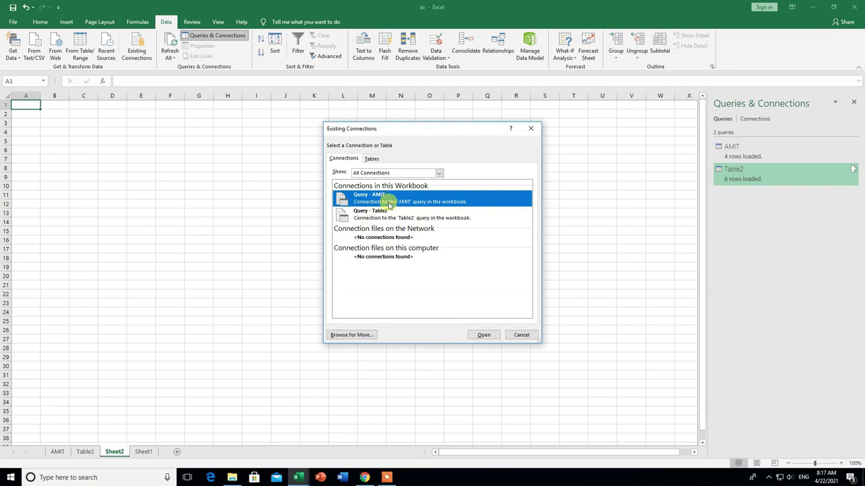
click(493, 335)
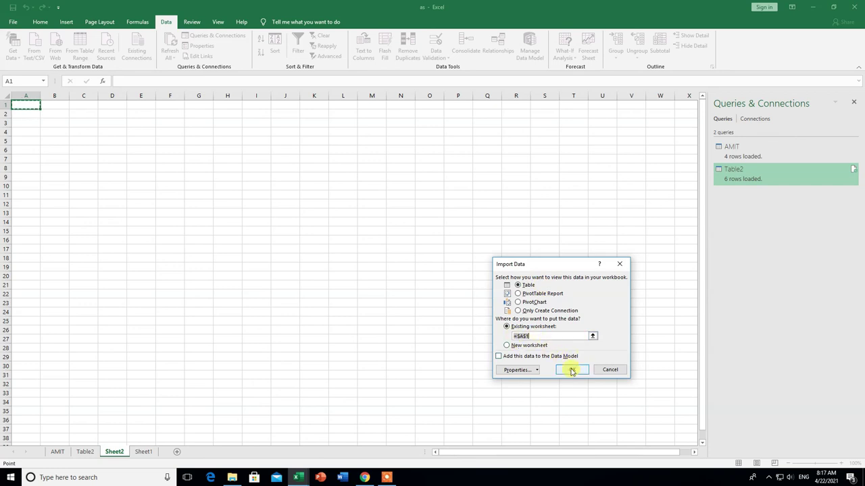
- Confirm the import as a Table at =$A$1, creating the AMIT (2) table of four students' marks
click(571, 371)
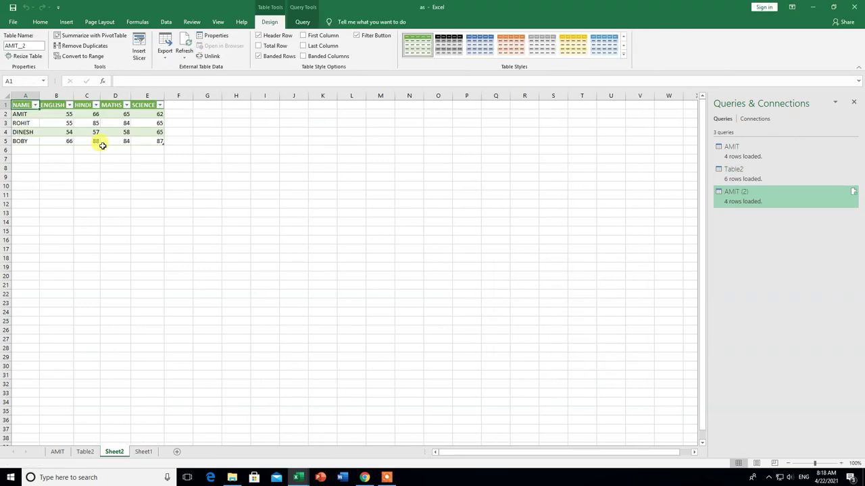